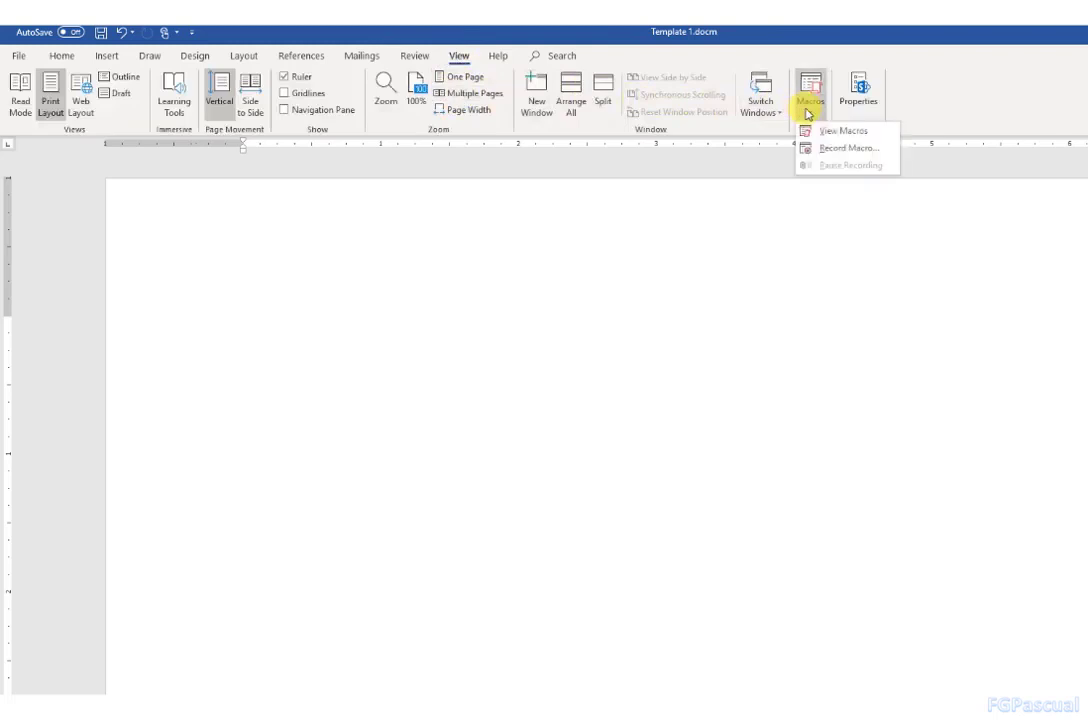
# Set up a new macro recording named Matrix, stored in the Template 1.docm document
pyautogui.click(827, 151)
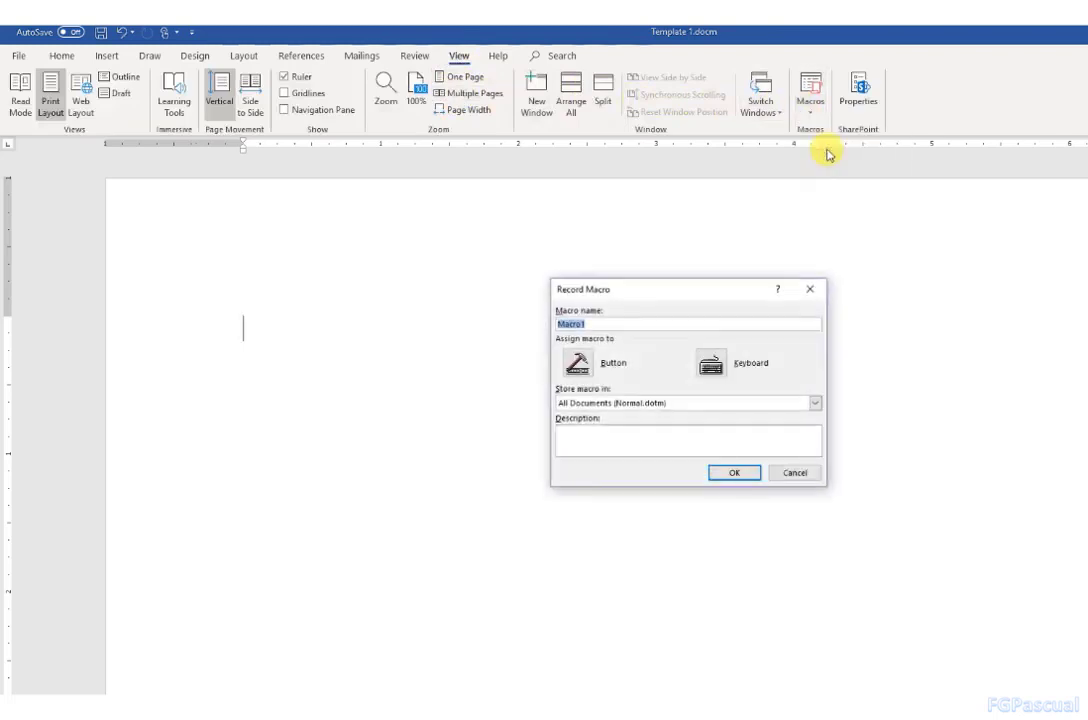
pyautogui.click(681, 322)
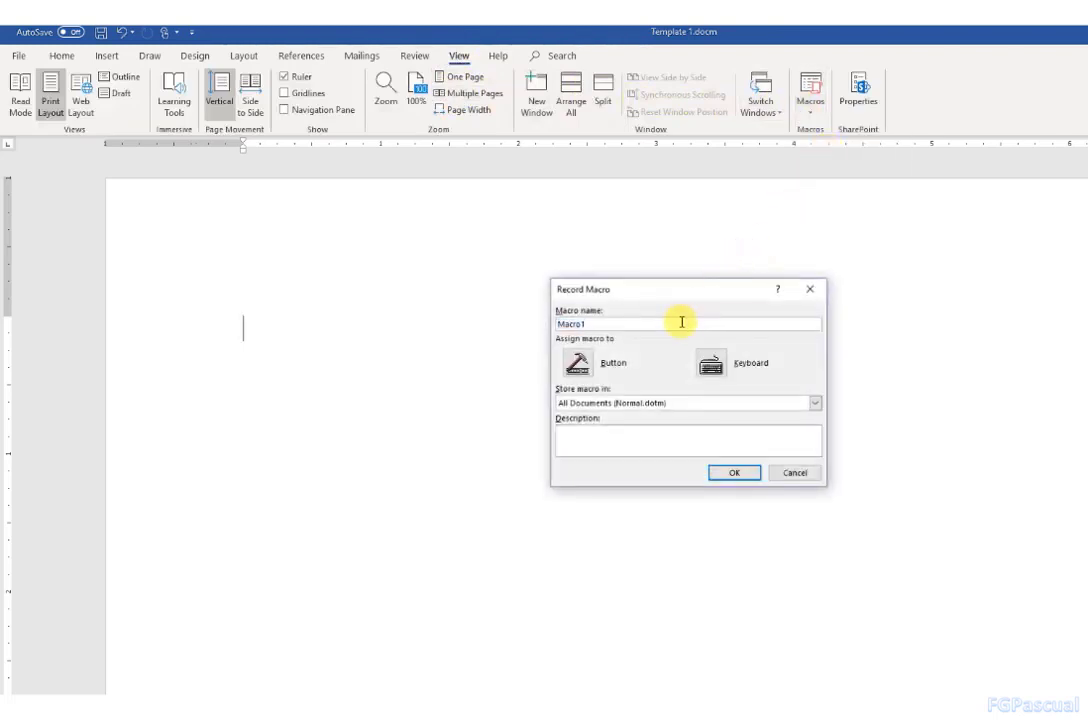
pyautogui.moveTo(681, 322); pyautogui.dragTo(550, 322)
pyautogui.write('Mati')
pyautogui.write('i')
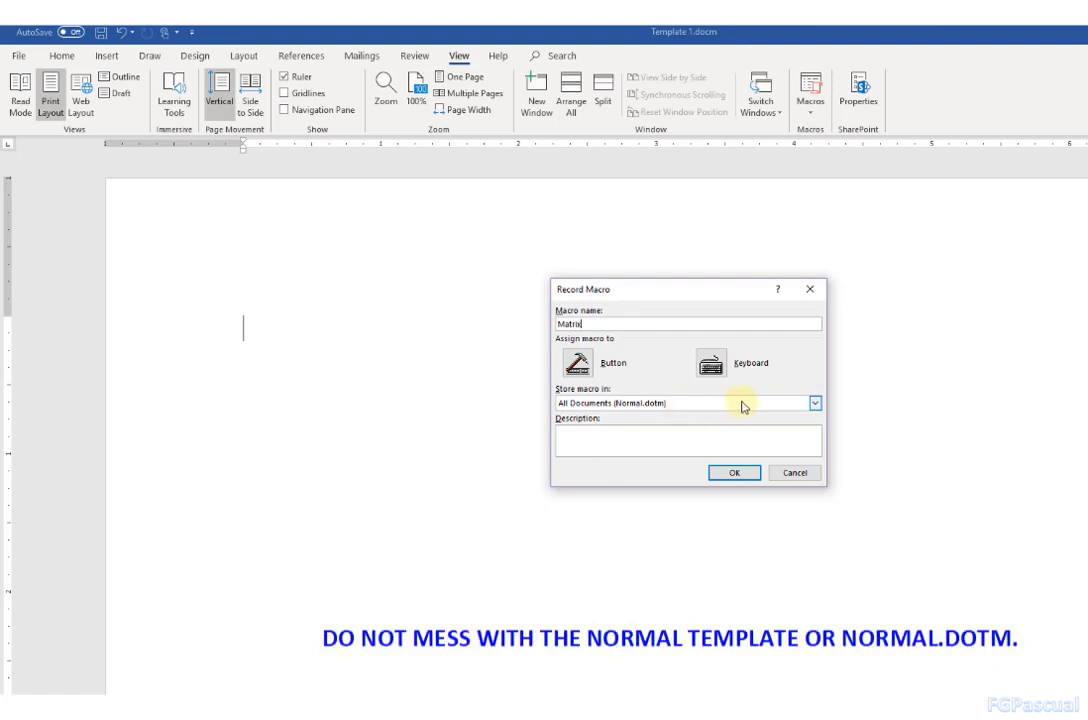
pyautogui.click(815, 403)
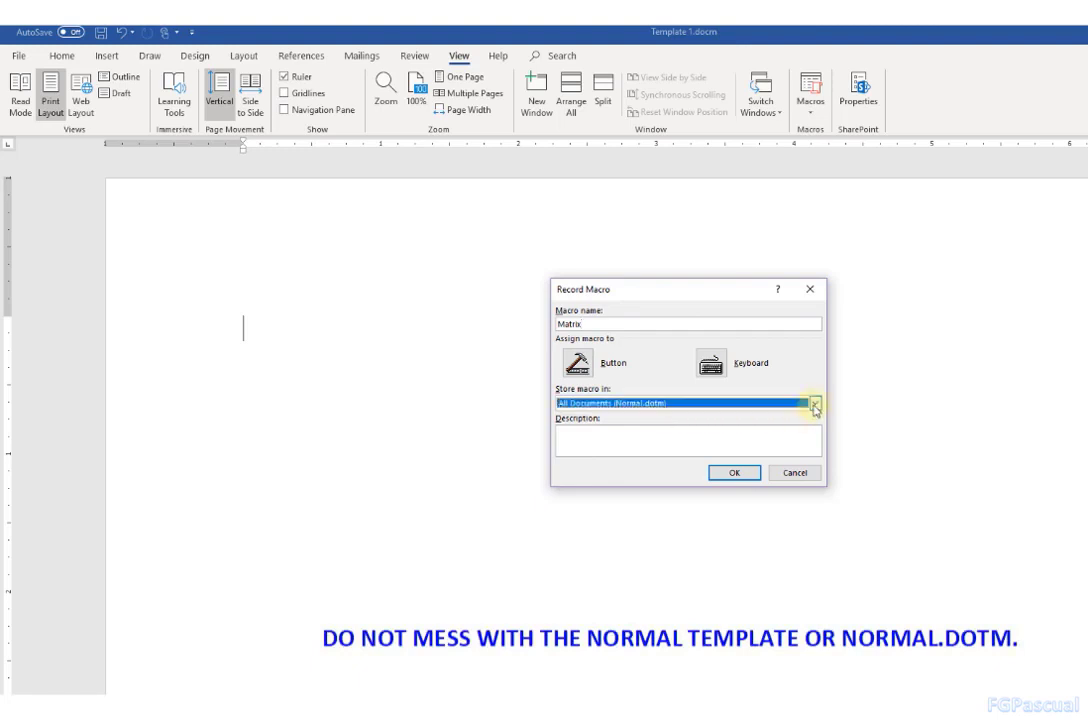
pyautogui.click(815, 404)
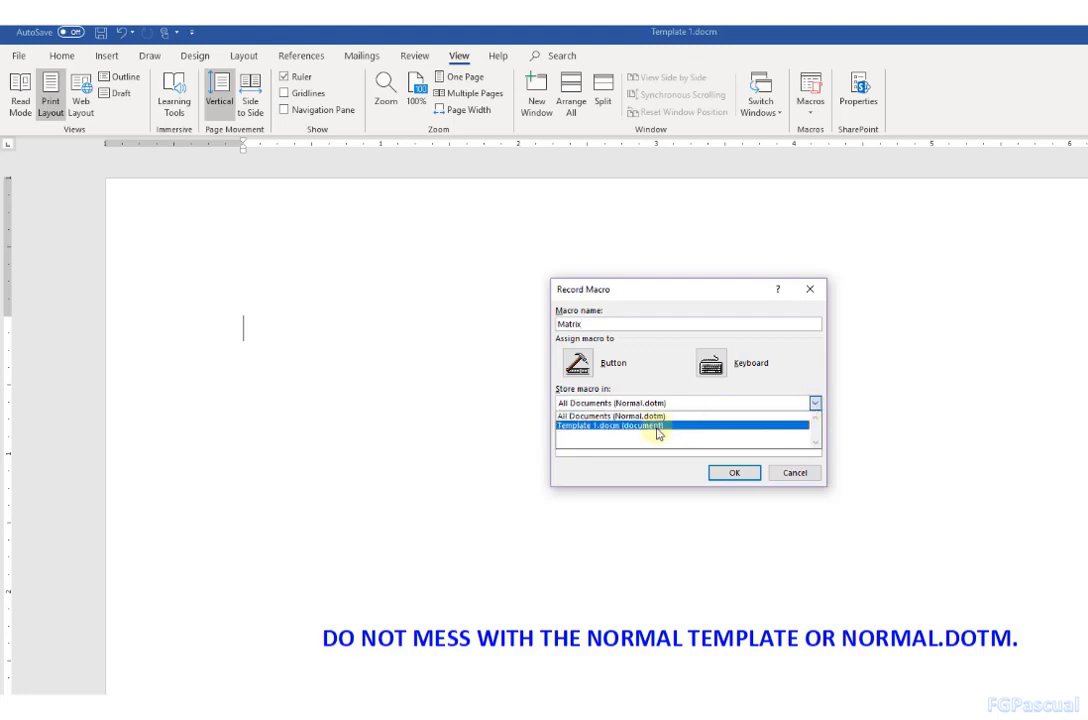
pyautogui.click(705, 426)
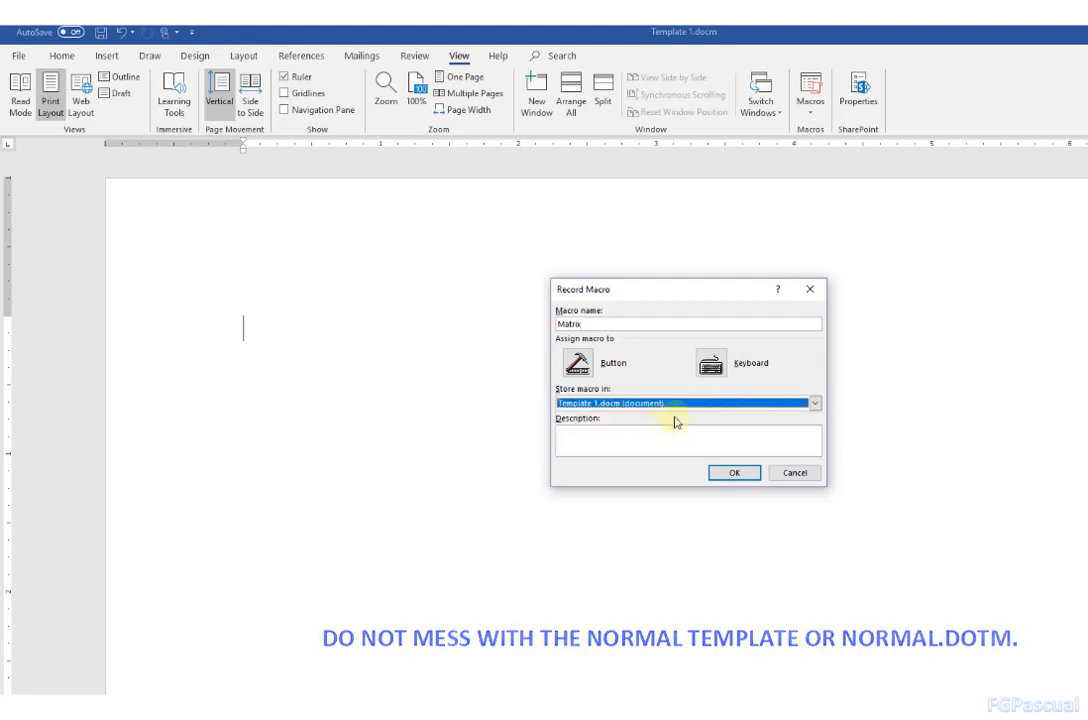
# Assign the shortcut Ctrl+Shift+M to the Matrix macro, save the change in Template 1.docm, and start recording
pyautogui.click(716, 368)
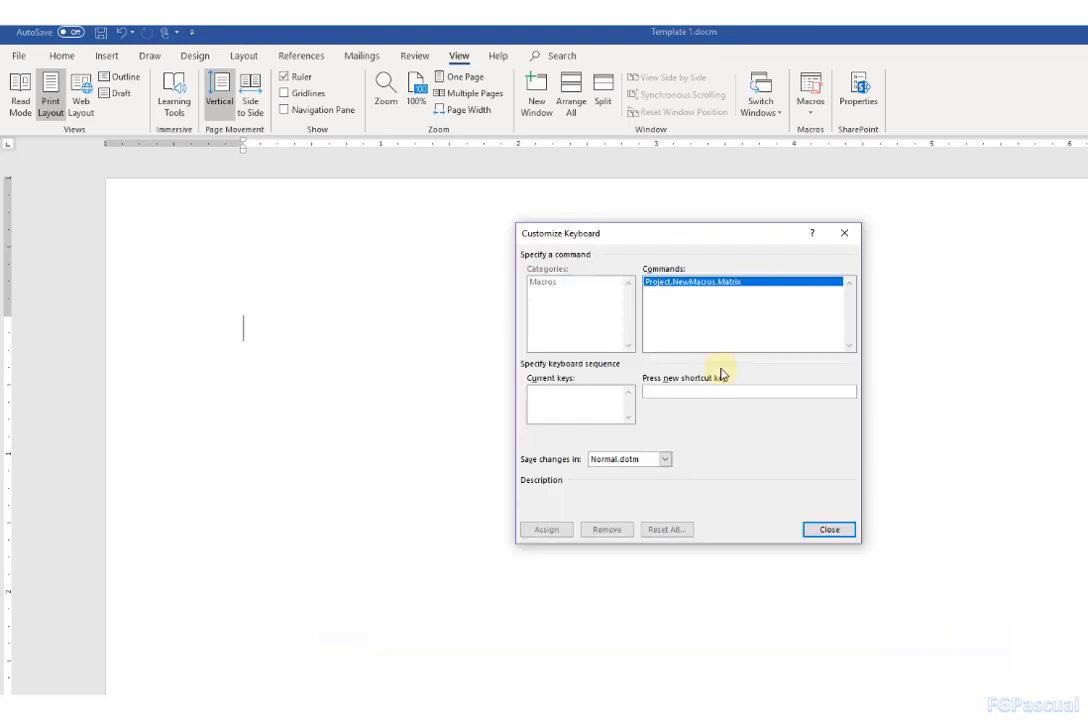
pyautogui.click(665, 460)
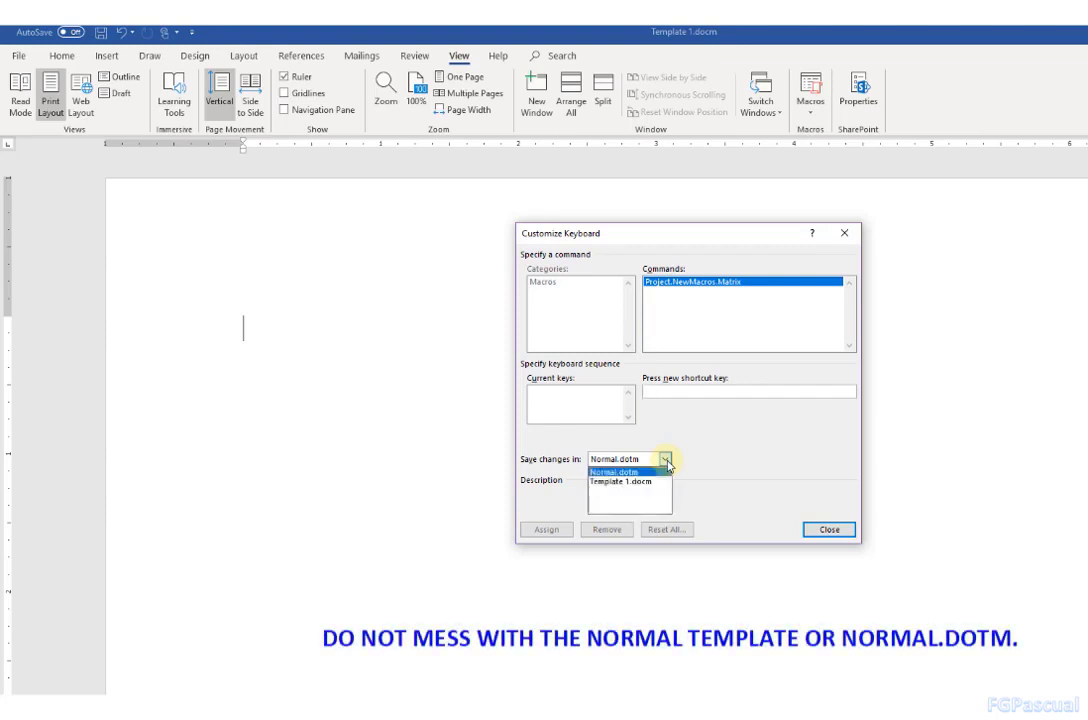
pyautogui.click(649, 482)
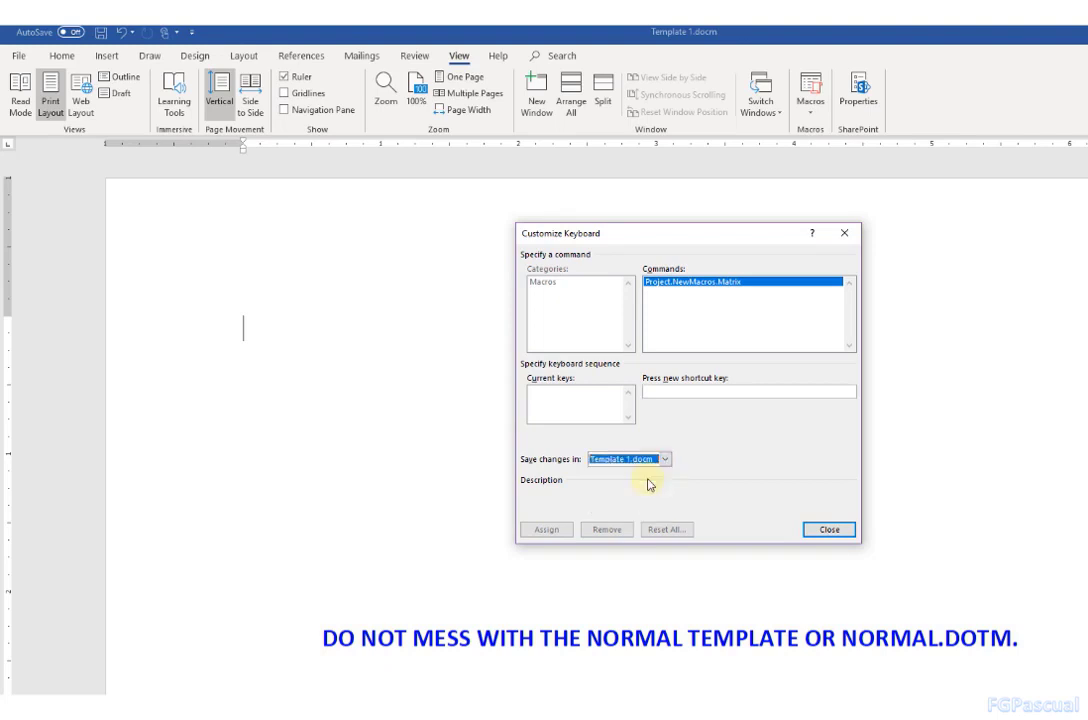
pyautogui.click(706, 394)
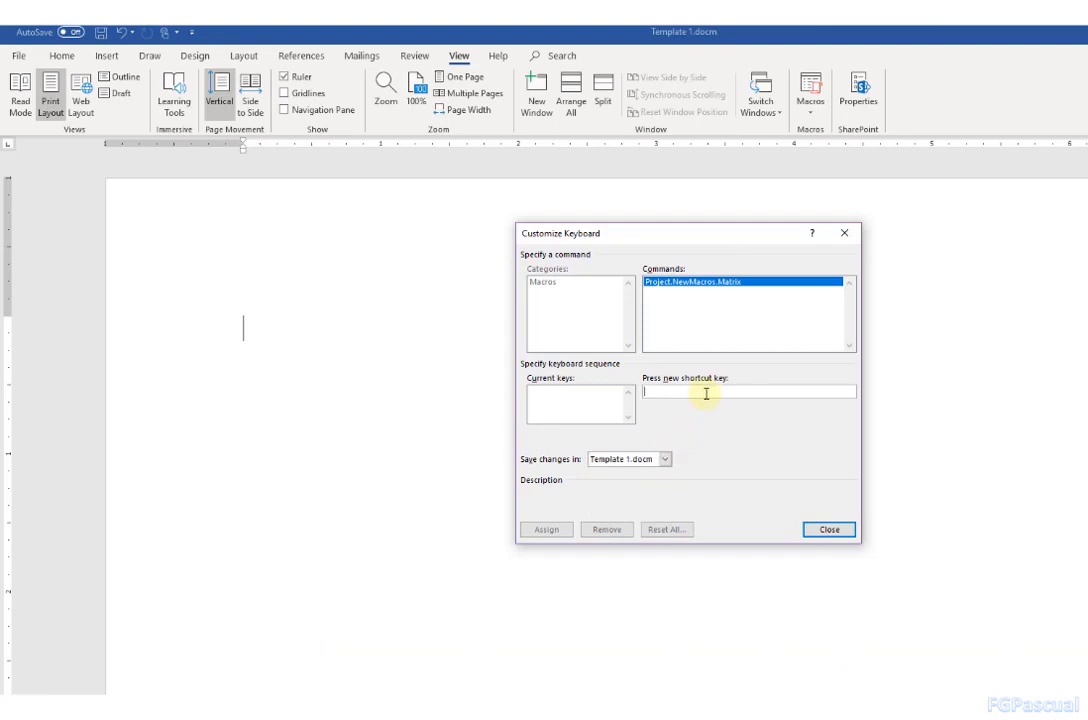
pyautogui.hotkey('ctrl', 'shift', 'm')
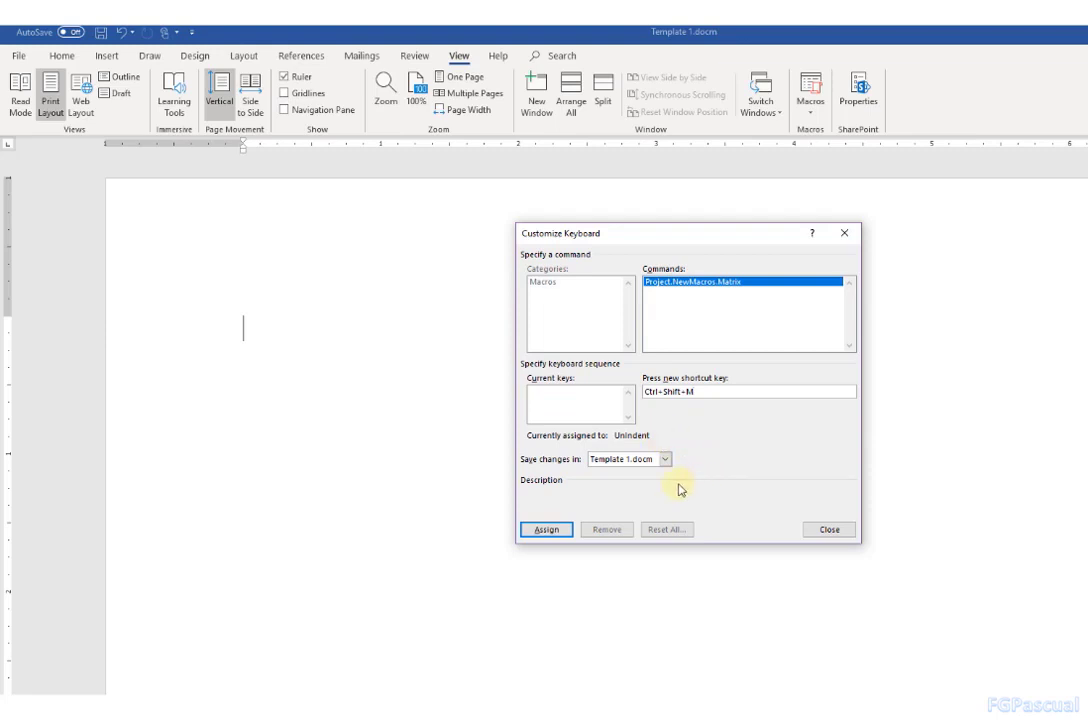
pyautogui.click(549, 527)
pyautogui.click(827, 529)
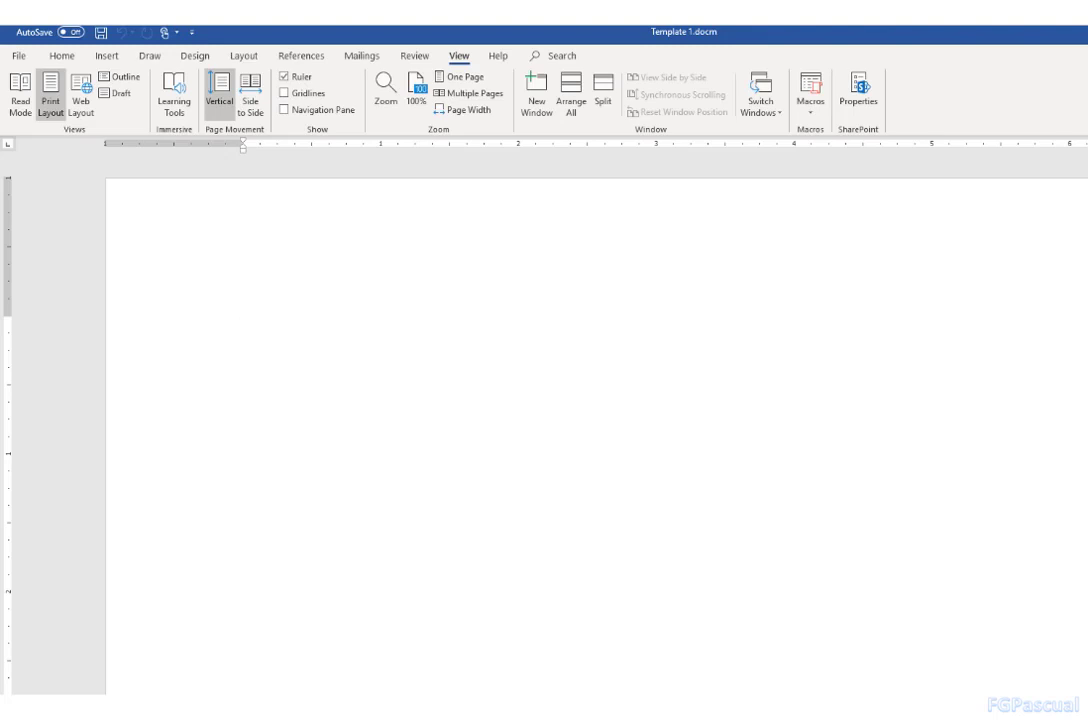
# Insert a field with the code eq \b\bc\[() and remove the extra space before its closing brace
pyautogui.hotkey('ctrl', 'F9')
pyautogui.write('eq \\')
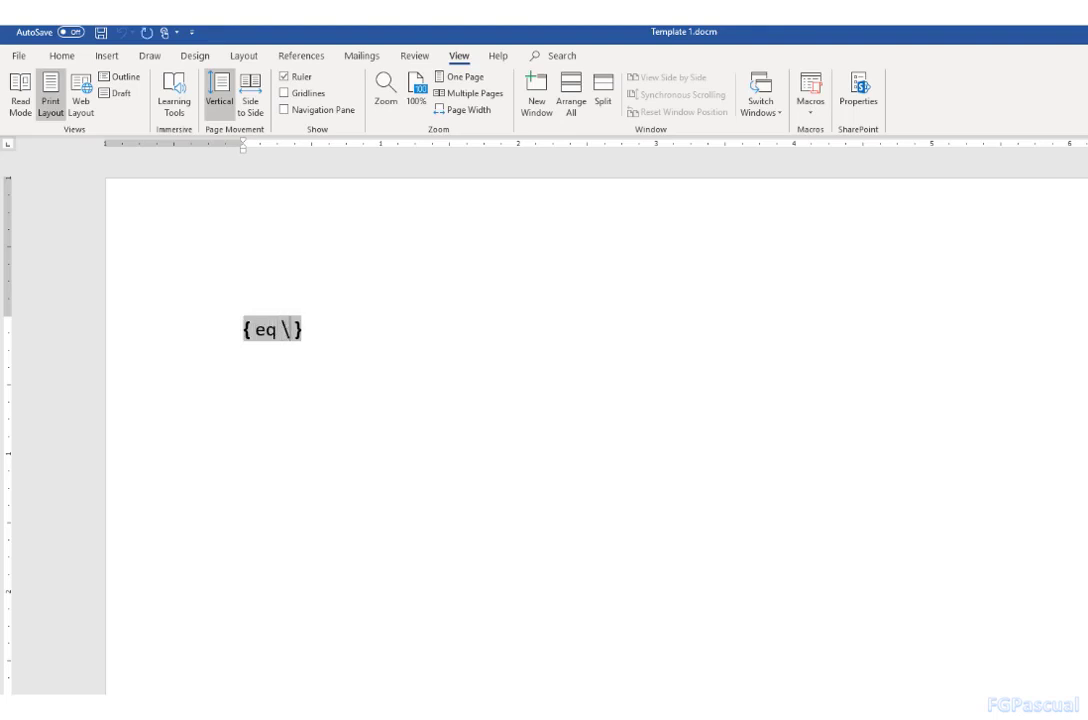
pyautogui.write('b \\bc')
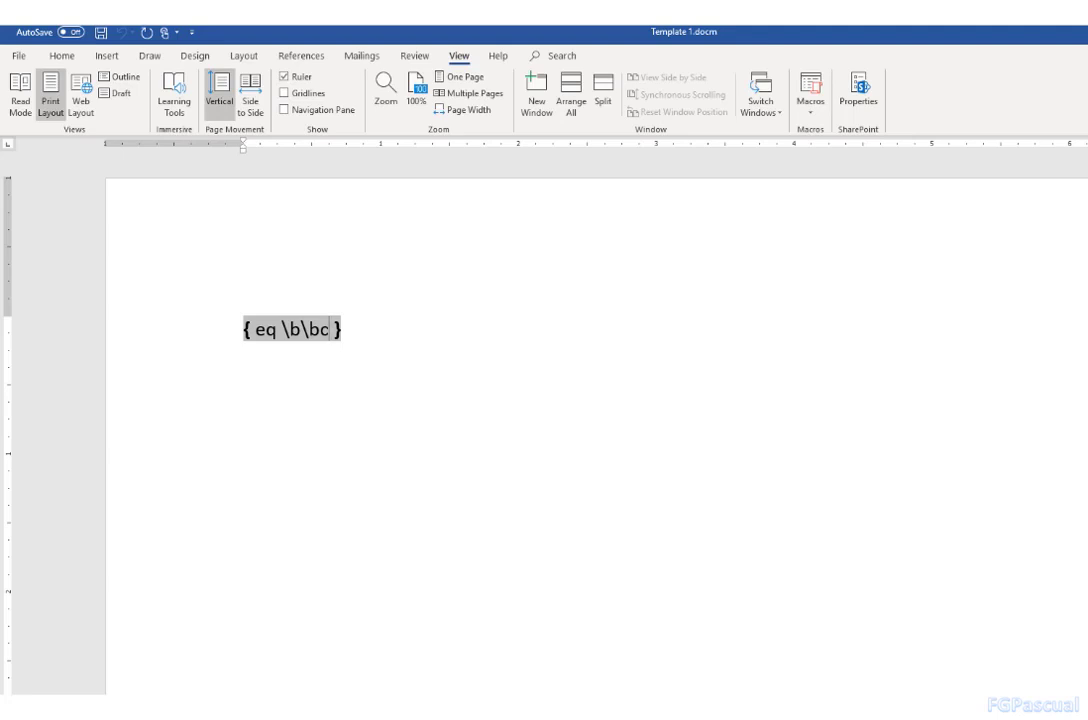
pyautogui.write('\\[')
pyautogui.write('()')
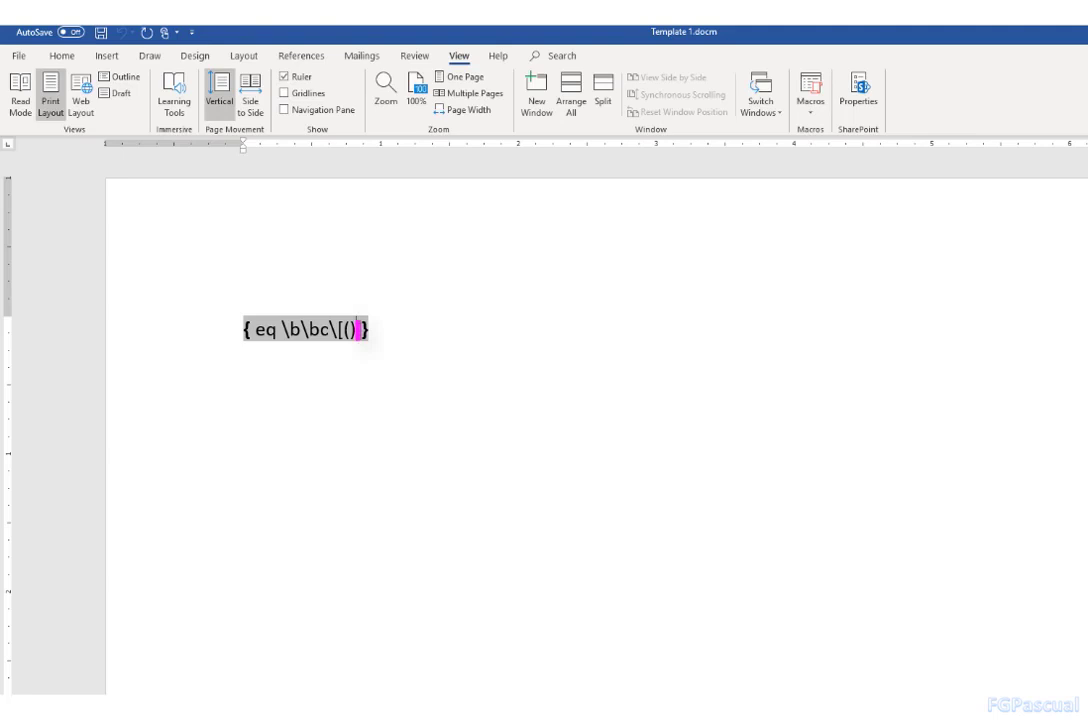
pyautogui.press('Delete')
# Nest a second field inside the parentheses, with the code eq \a\ac
pyautogui.press('Left')
pyautogui.hotkey('ctrl', 'F9')
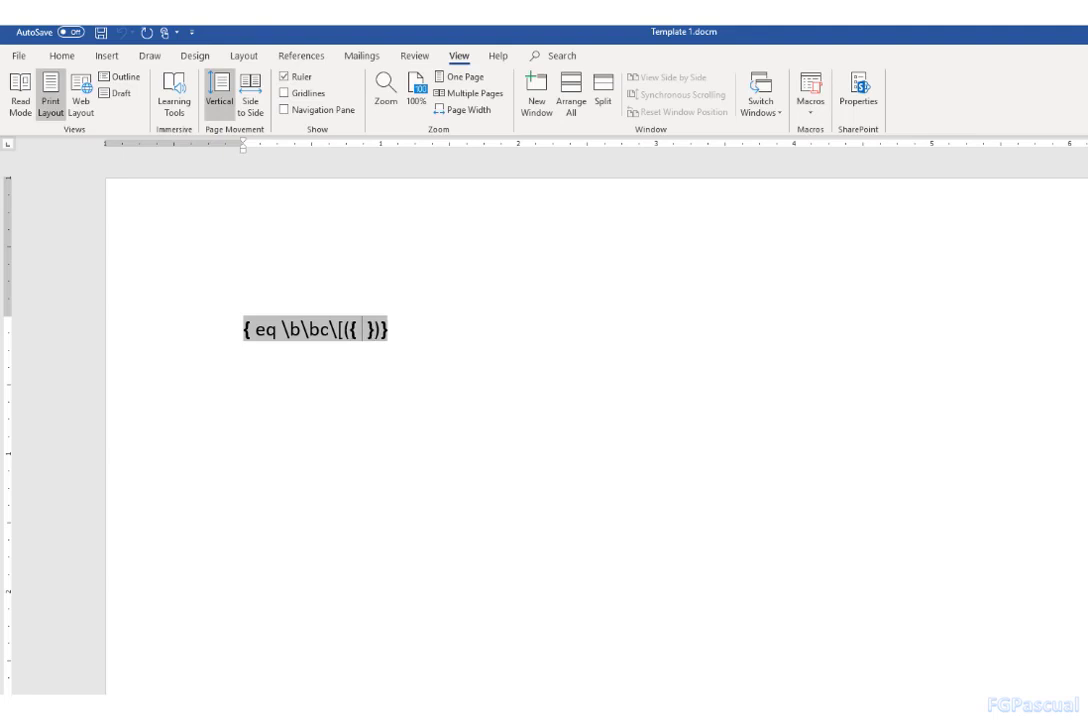
pyautogui.write('eq')
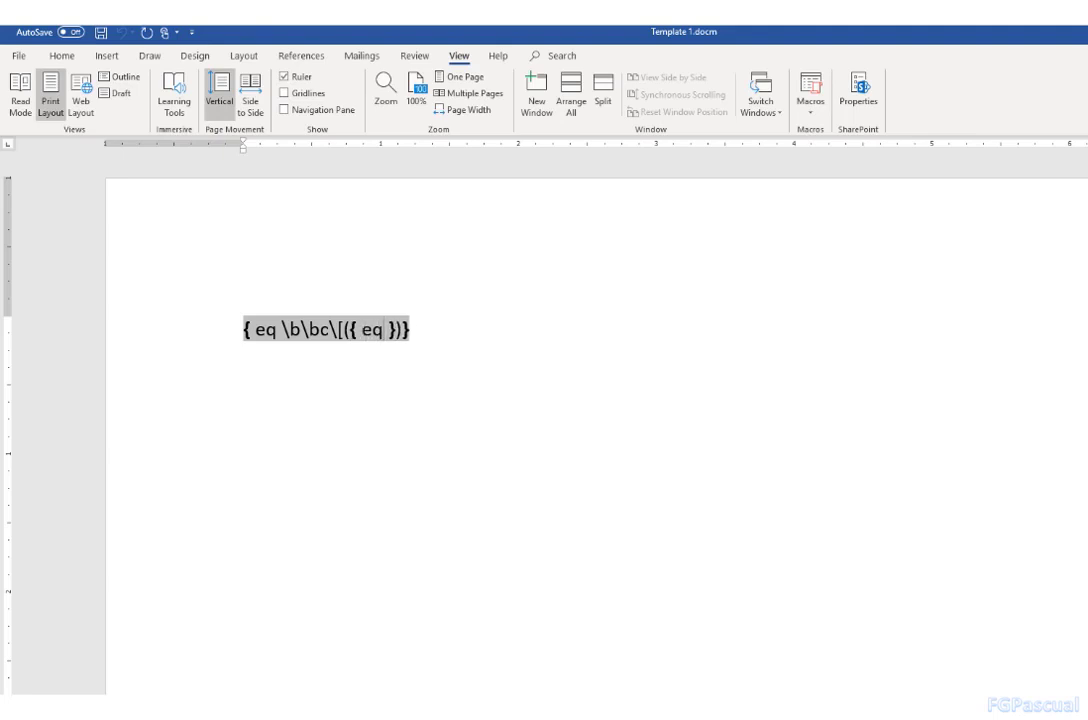
pyautogui.write(' \\ ')
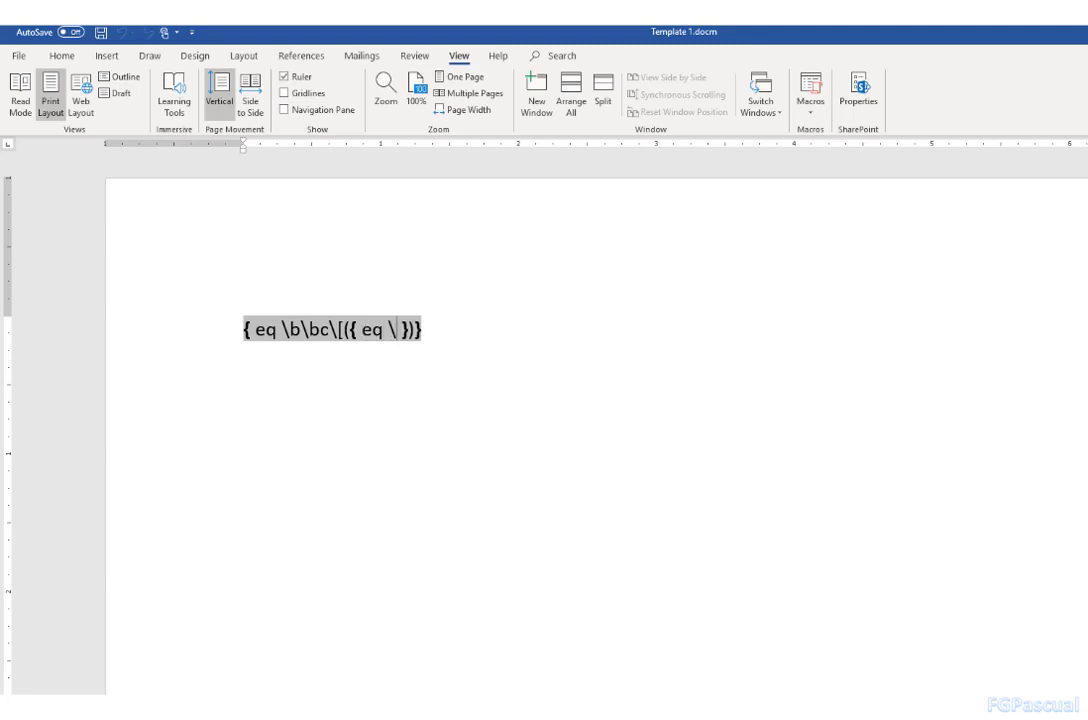
pyautogui.write('a\\')
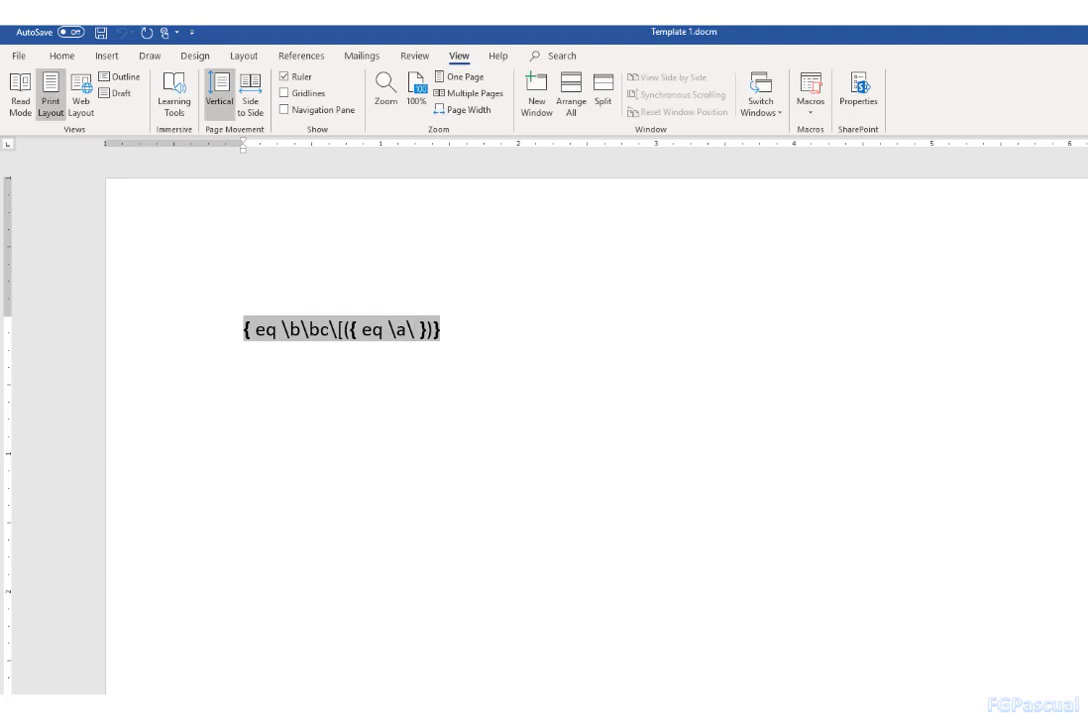
pyautogui.write('ac')
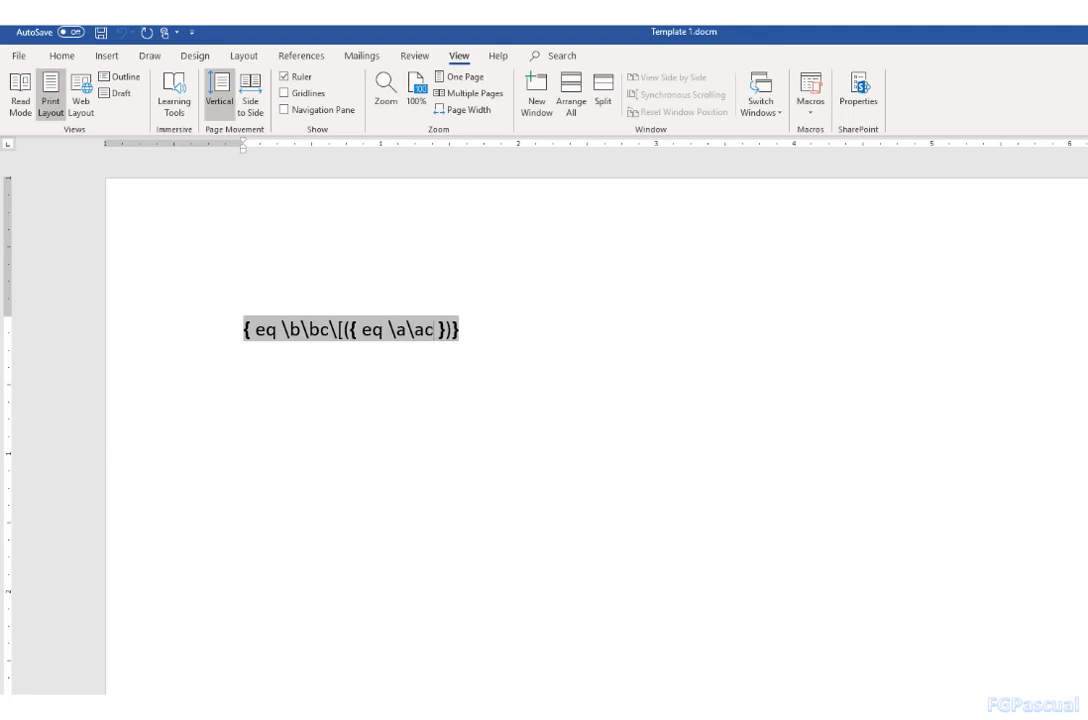
# Extend the nested field code with \hs5\vs2(), remove the trailing space, and place the insertion point back at its parentheses
pyautogui.write('\\')
pyautogui.write('hs')
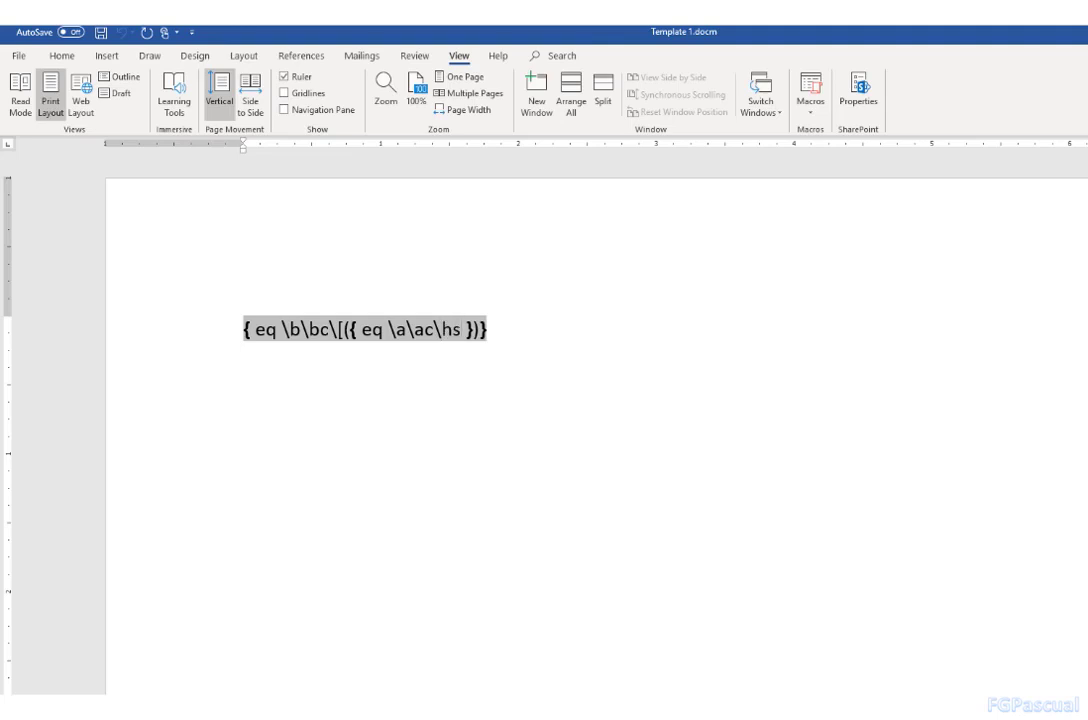
pyautogui.write('5\\')
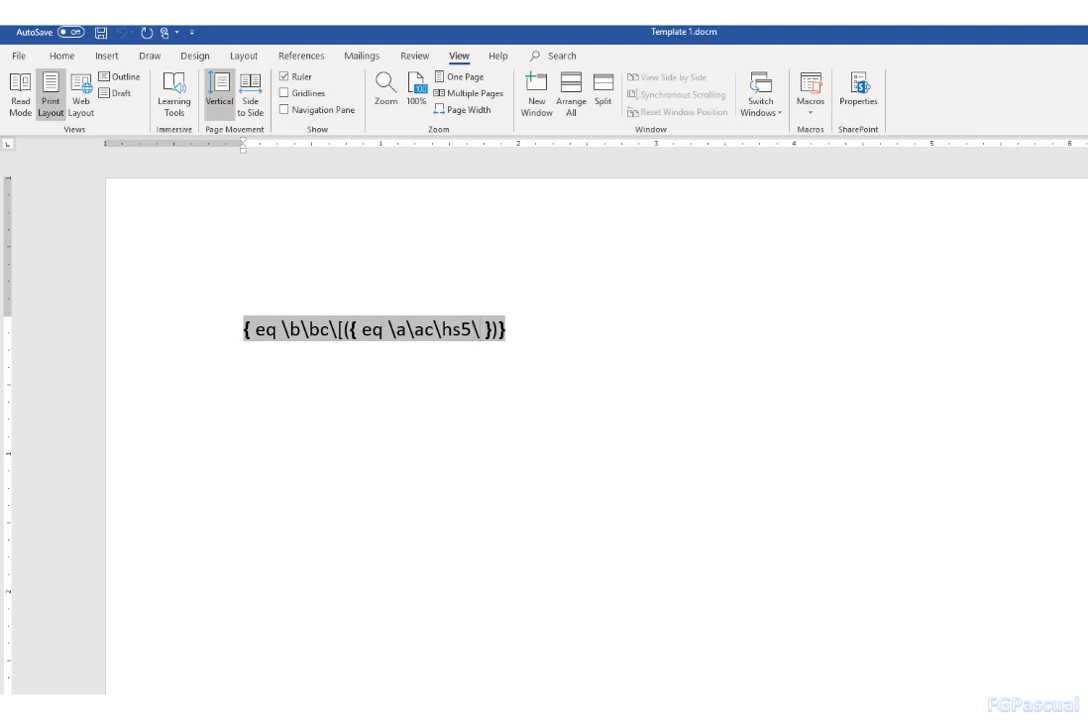
pyautogui.write('vs')
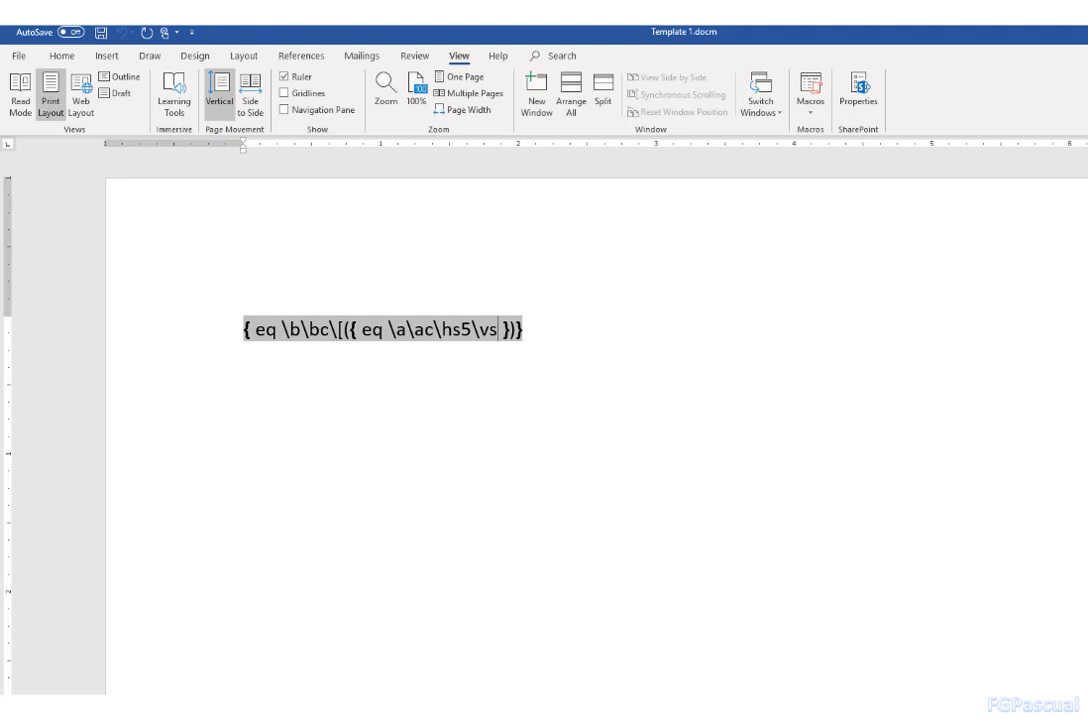
pyautogui.write('2')
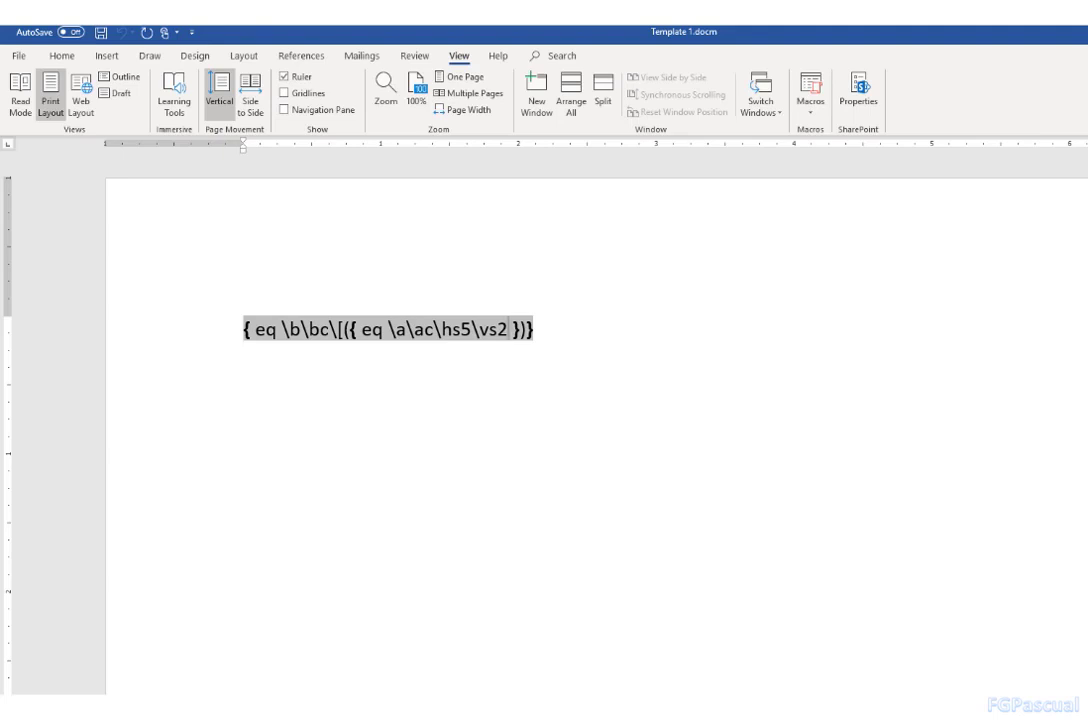
pyautogui.write('()')
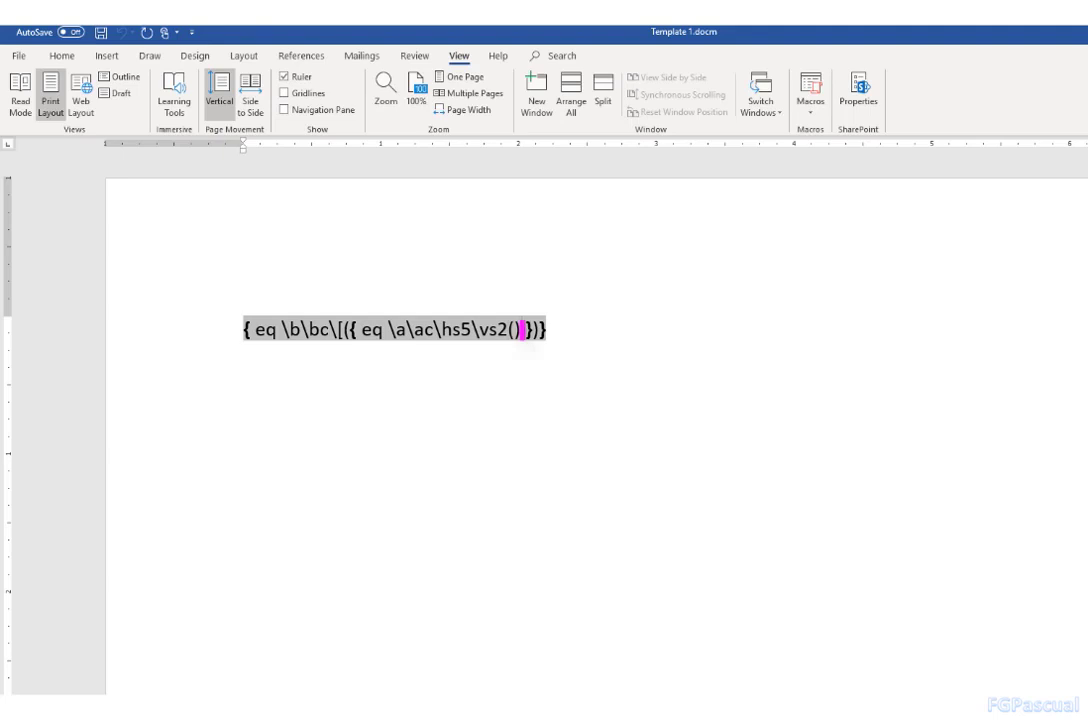
pyautogui.press('Delete')
pyautogui.press('Left')
pyautogui.press('Left')
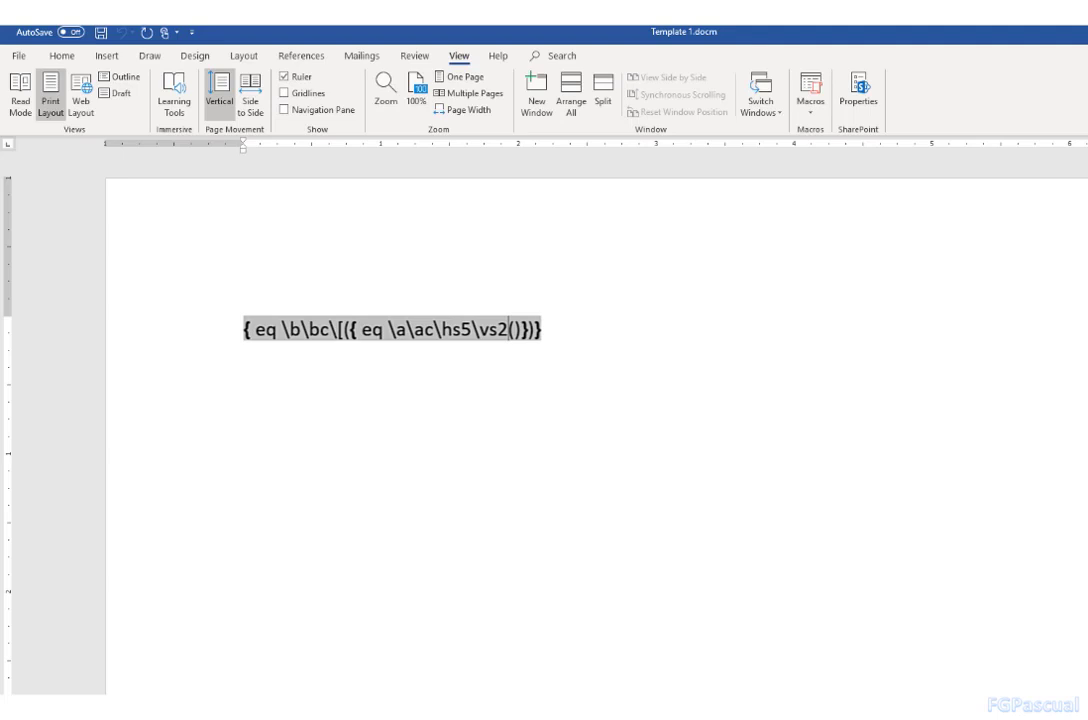
# Stop the macro recording and delete the recorded field from the document
pyautogui.click(812, 112)
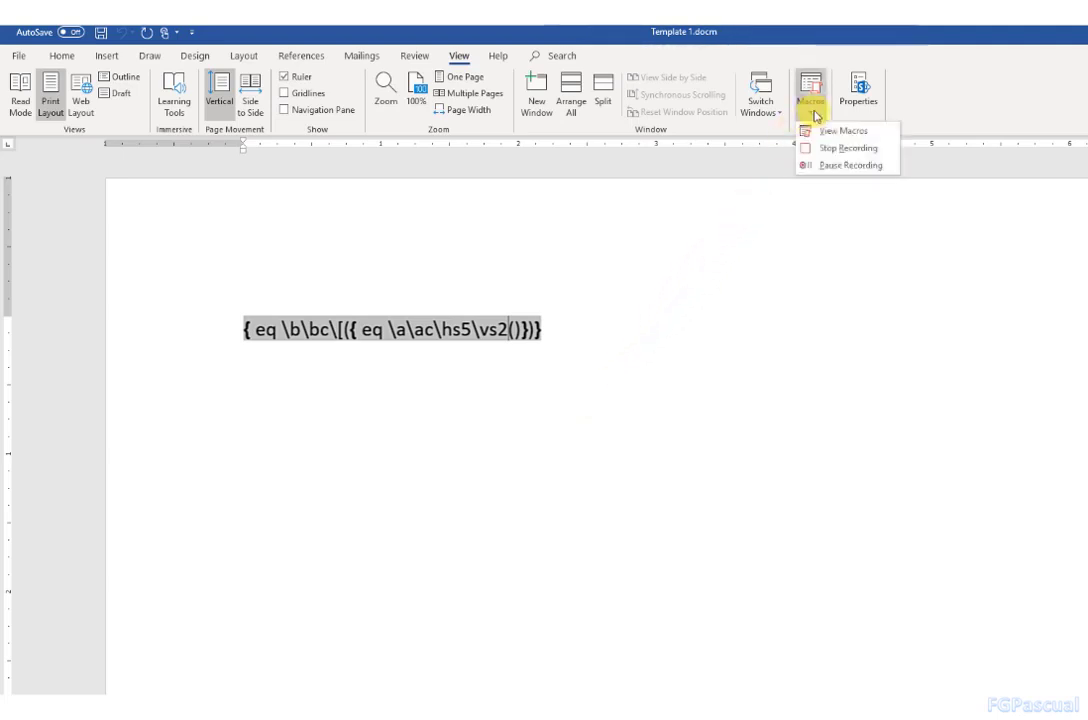
pyautogui.click(822, 148)
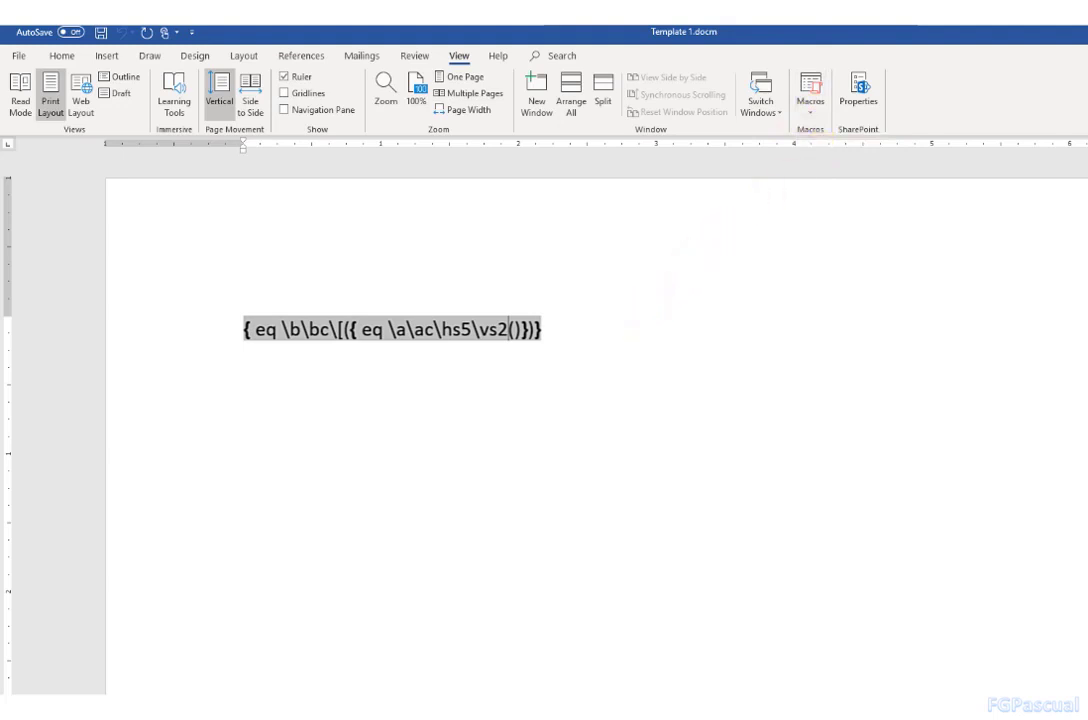
pyautogui.hotkey('ctrl', 'a')
pyautogui.press('Delete')
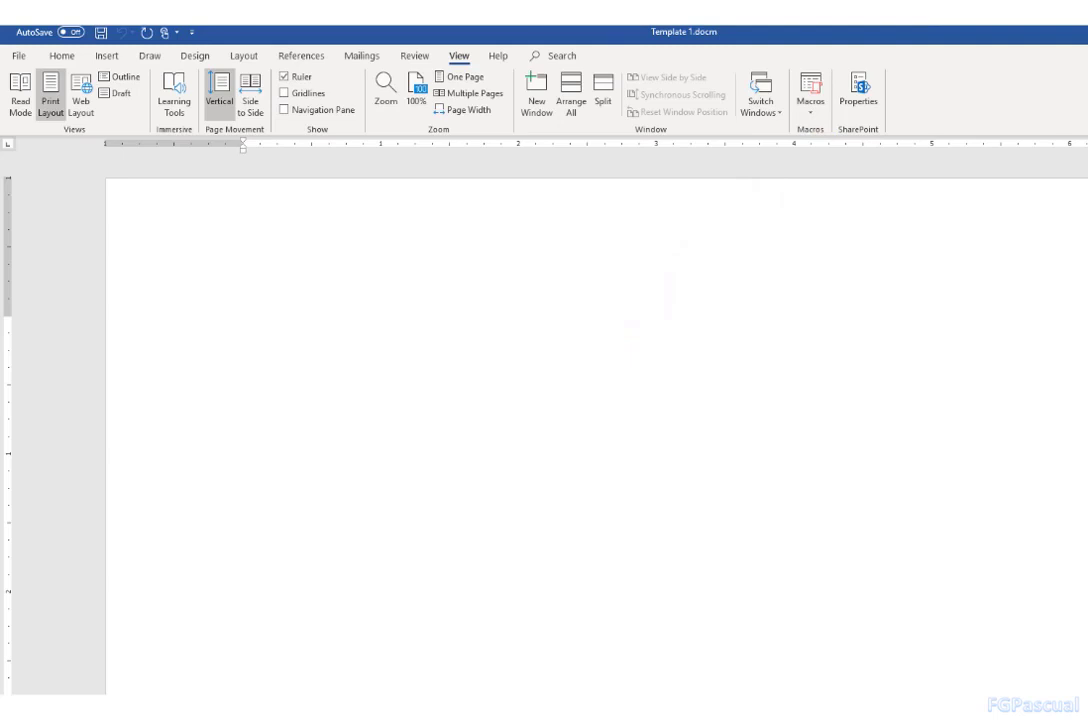
# Test the Matrix macro by generating a column matrix with the elements a,b,c,d,e,f, and undo the result
pyautogui.hotkey('ctrl', 'shift', 'm')
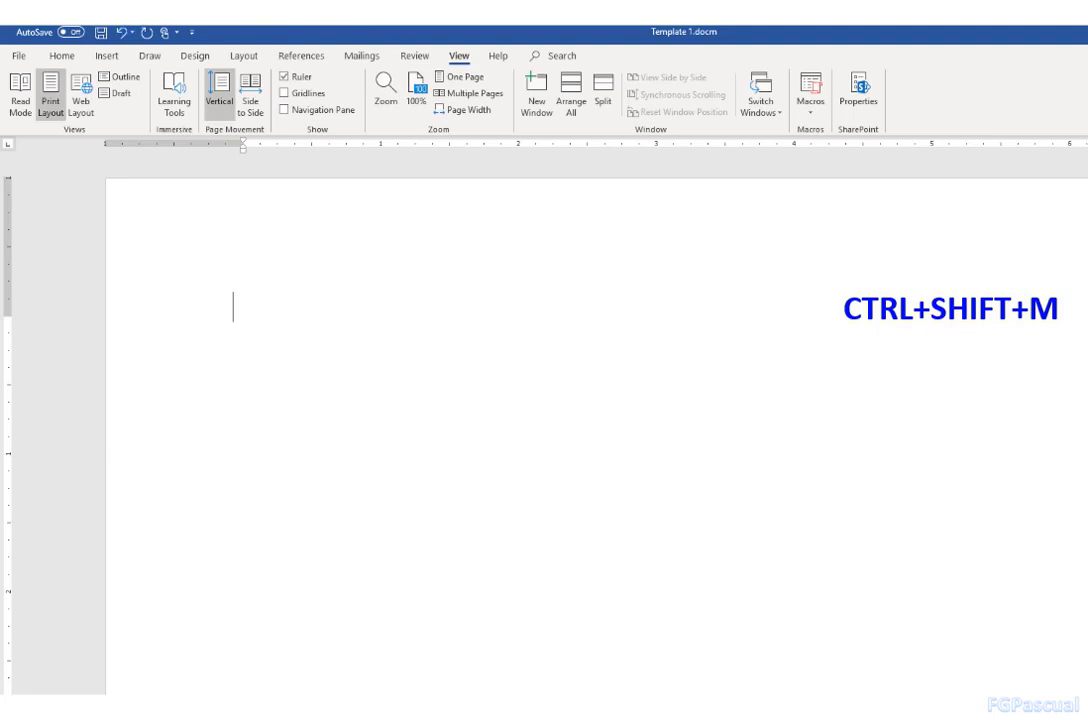
pyautogui.hotkey('ctrl', 'shift', 'm')
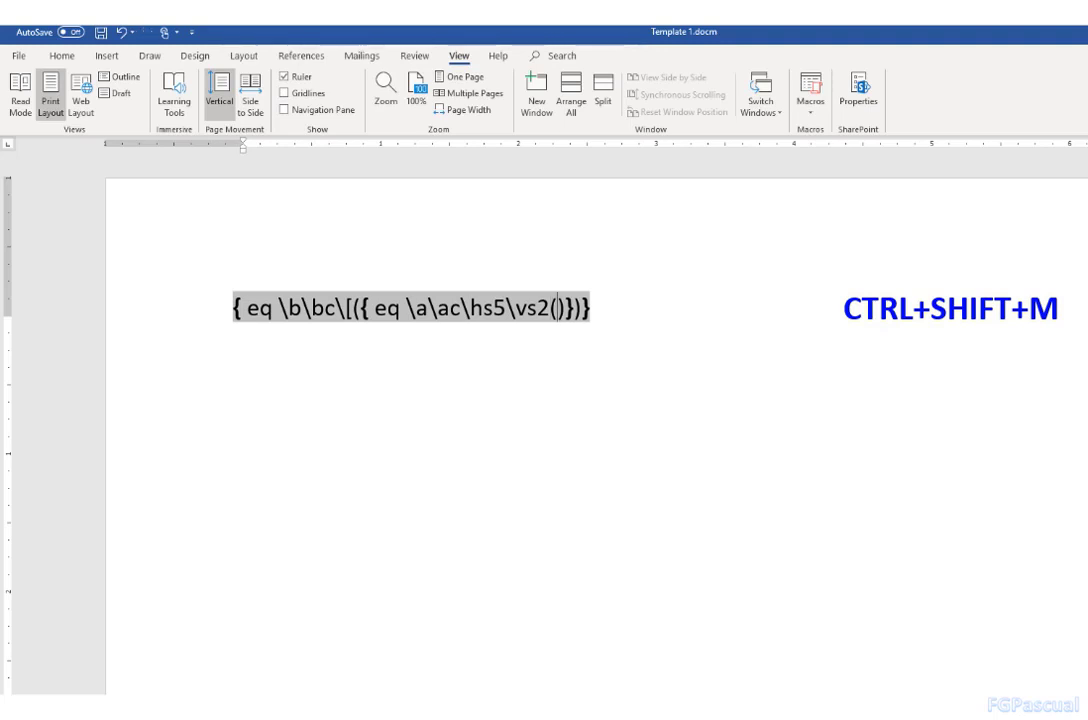
pyautogui.write('a,b,')
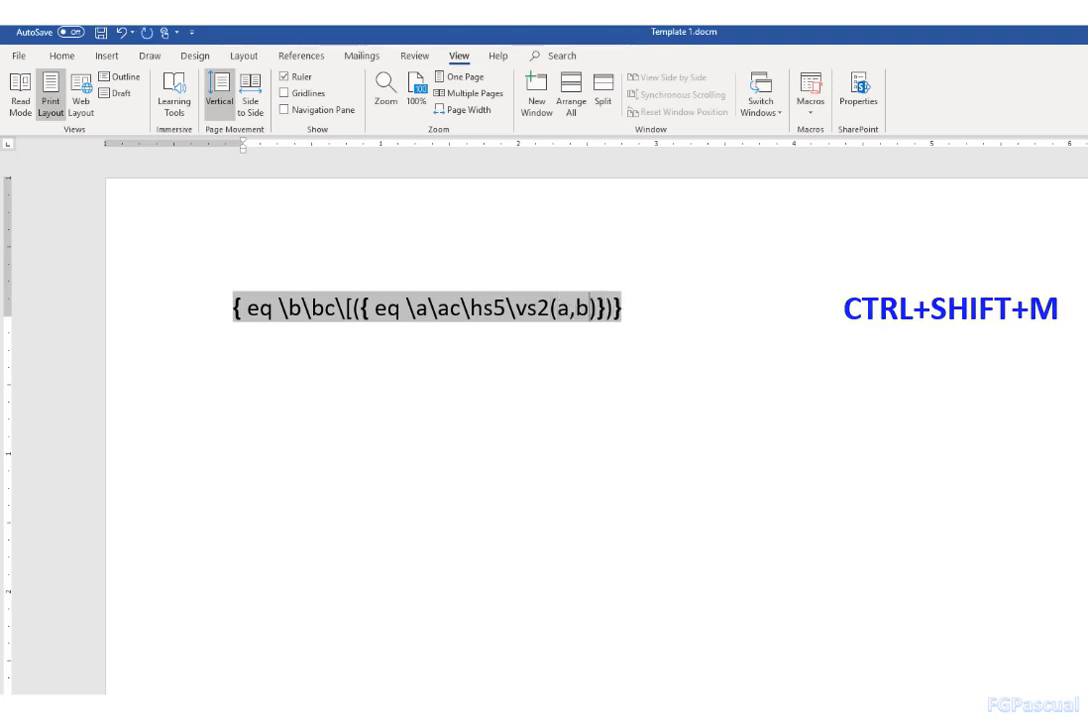
pyautogui.write('c,d,e,f')
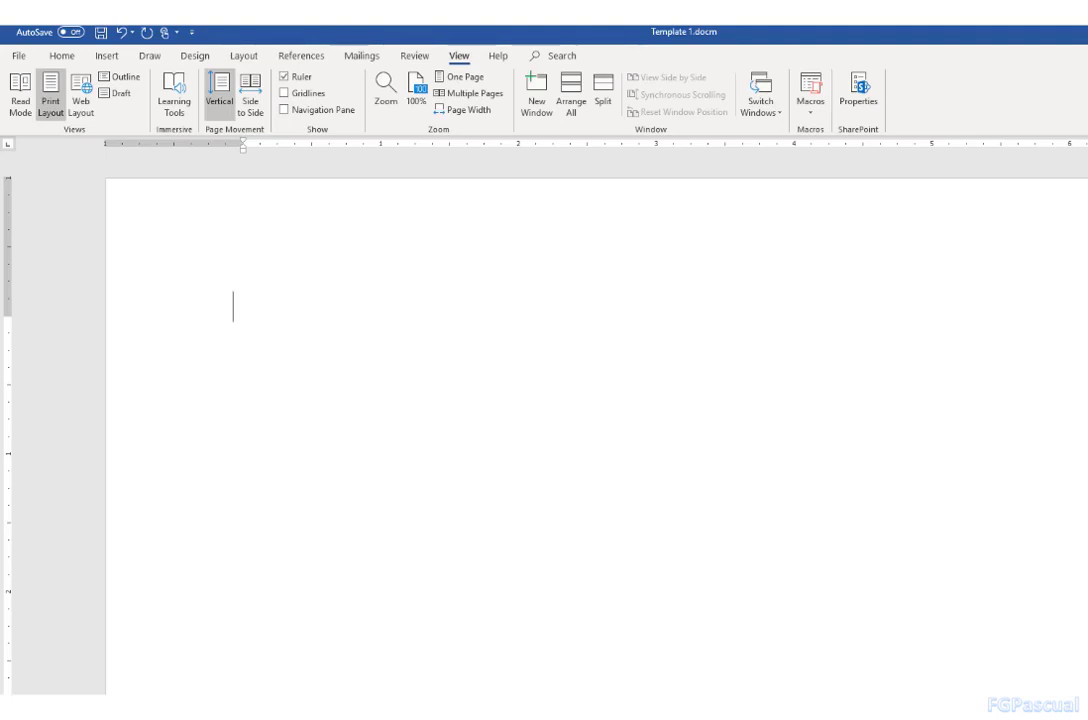
pyautogui.press('F9')
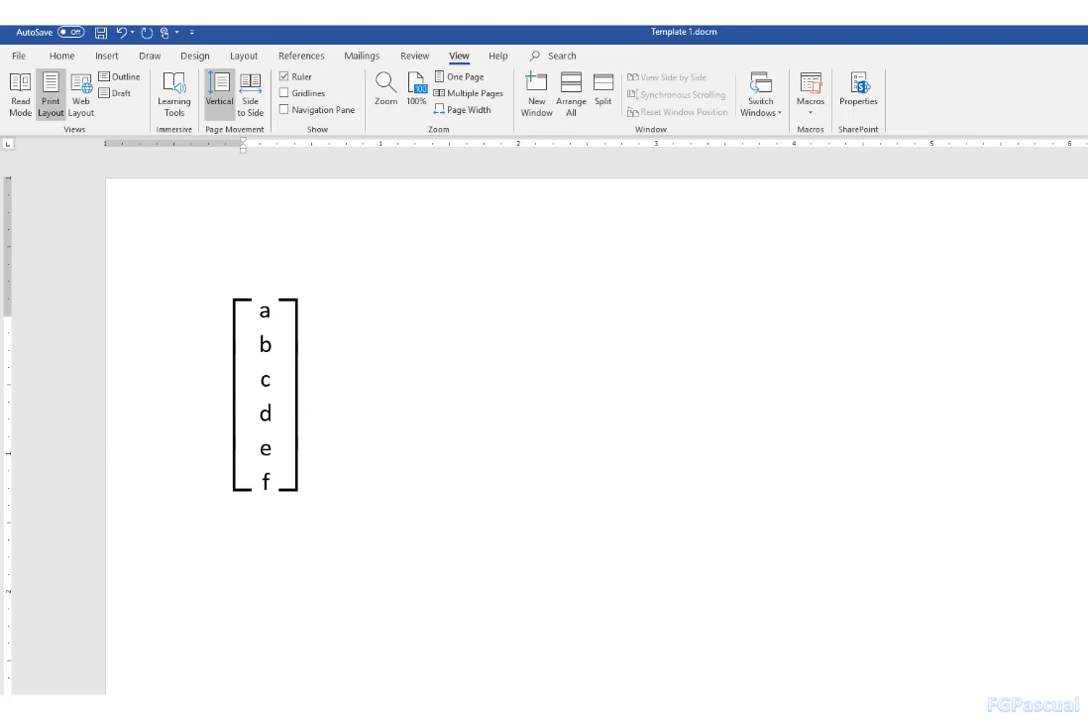
pyautogui.hotkey('ctrl', 'z')
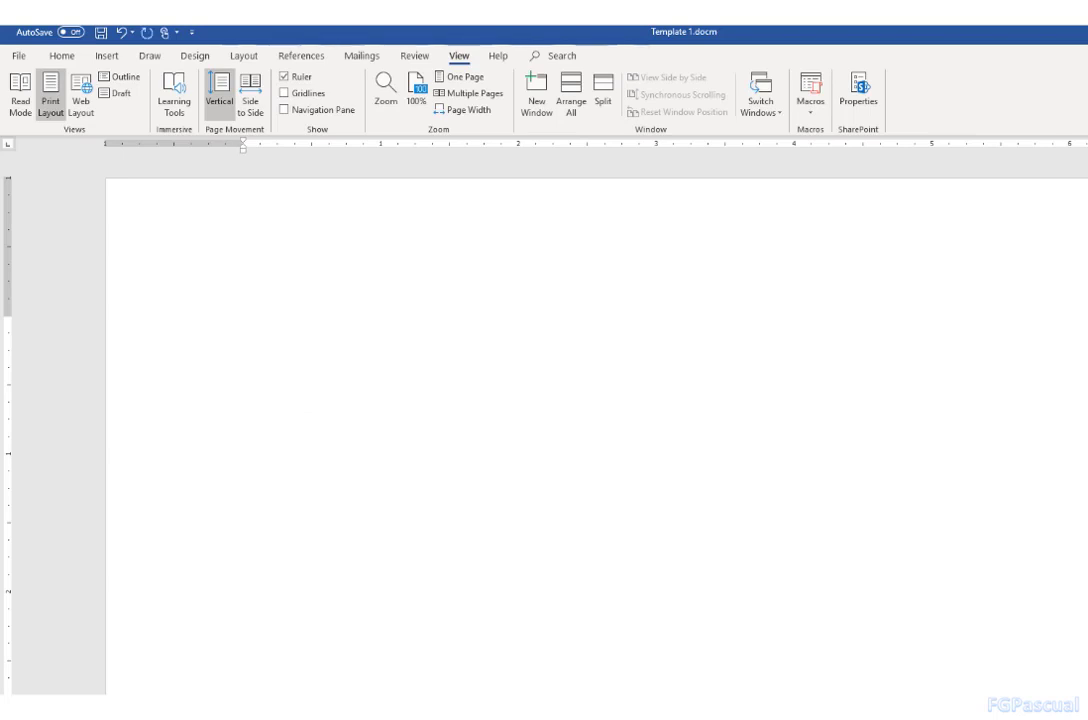
# Generate a three-column matrix with the Matrix macro, adding \co3 before the inner parentheses and a,b,c,d,e,f inside them, and toggle the field code display
pyautogui.hotkey('ctrl', 'shift', 'm')
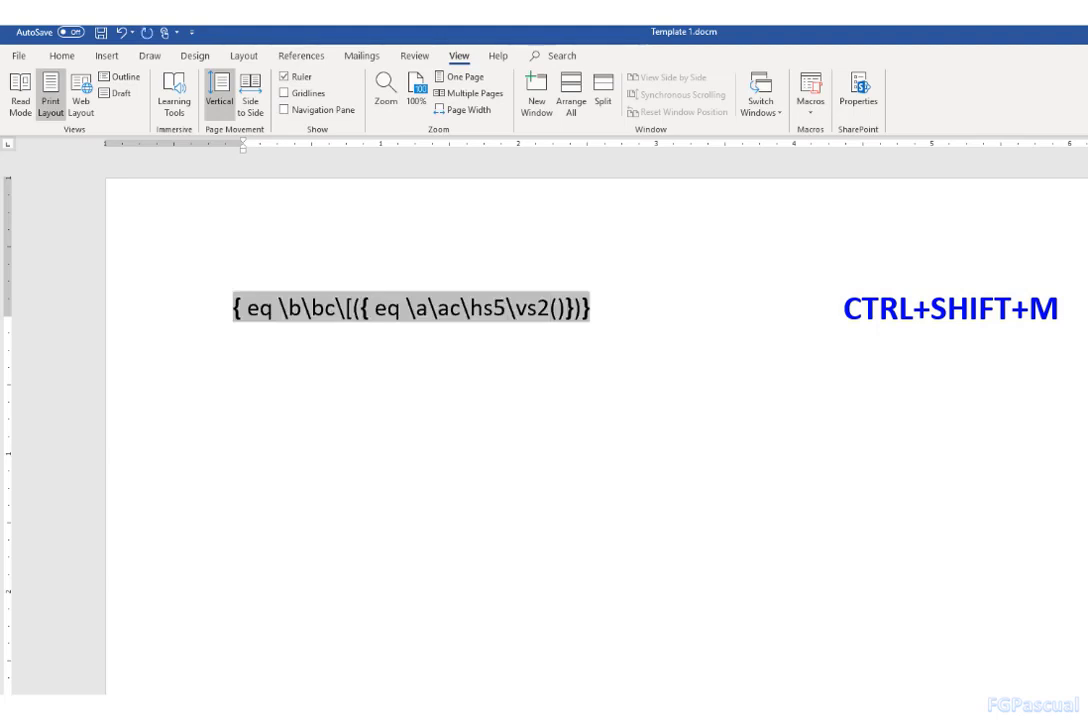
pyautogui.write('\\')
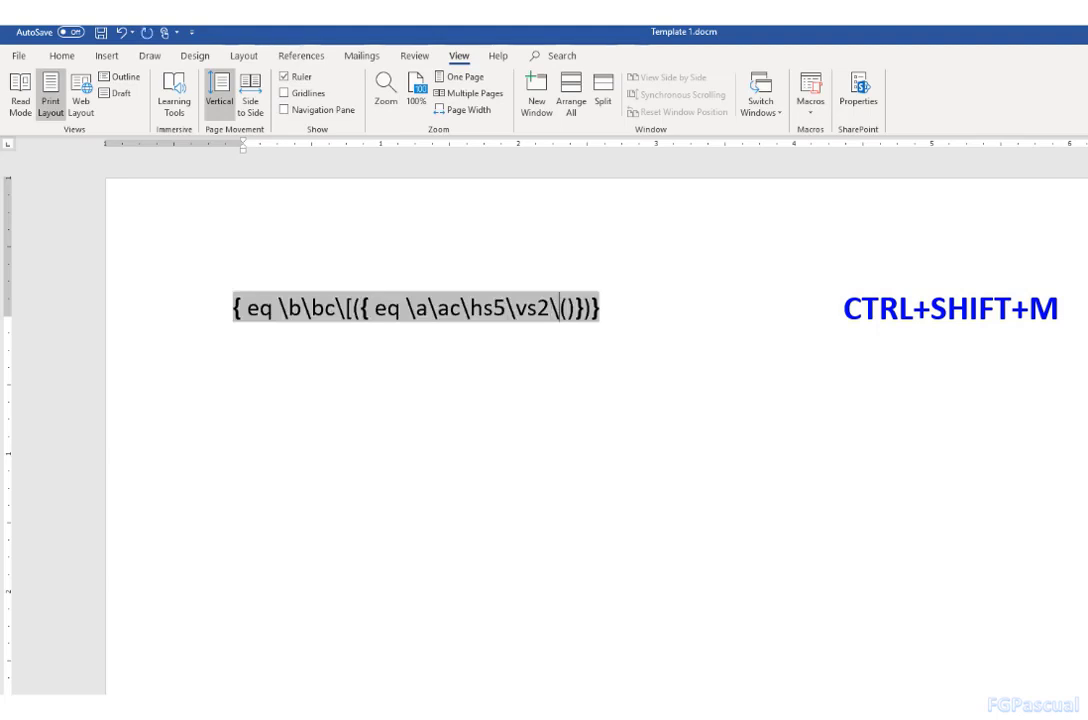
pyautogui.write('co')
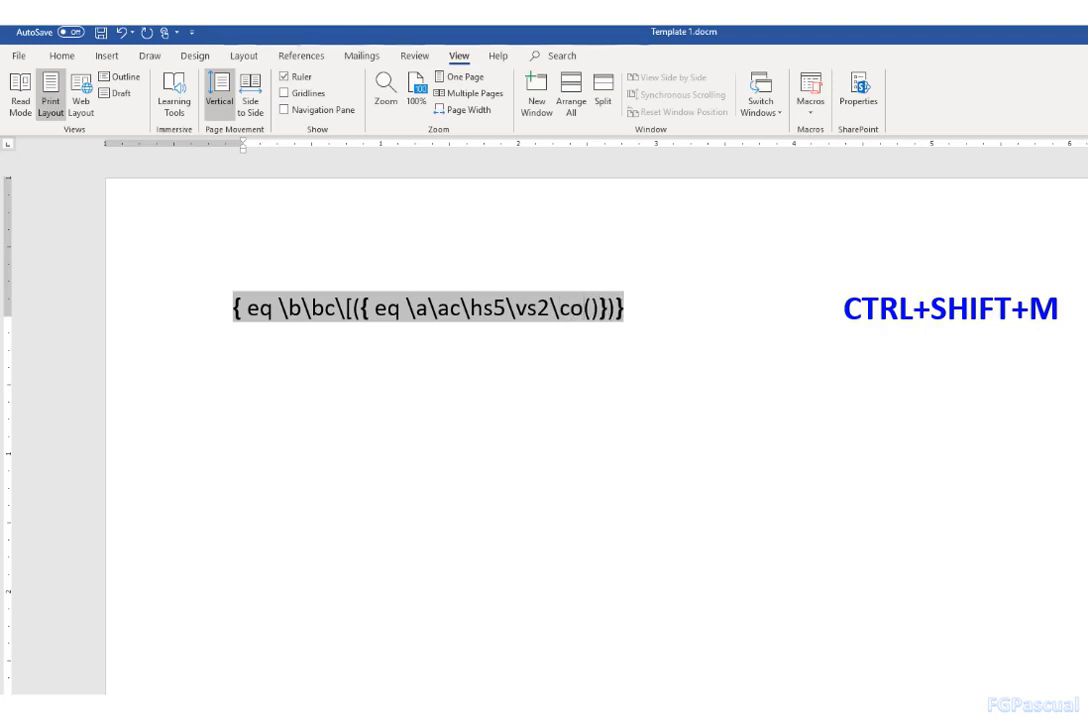
pyautogui.write('3(')
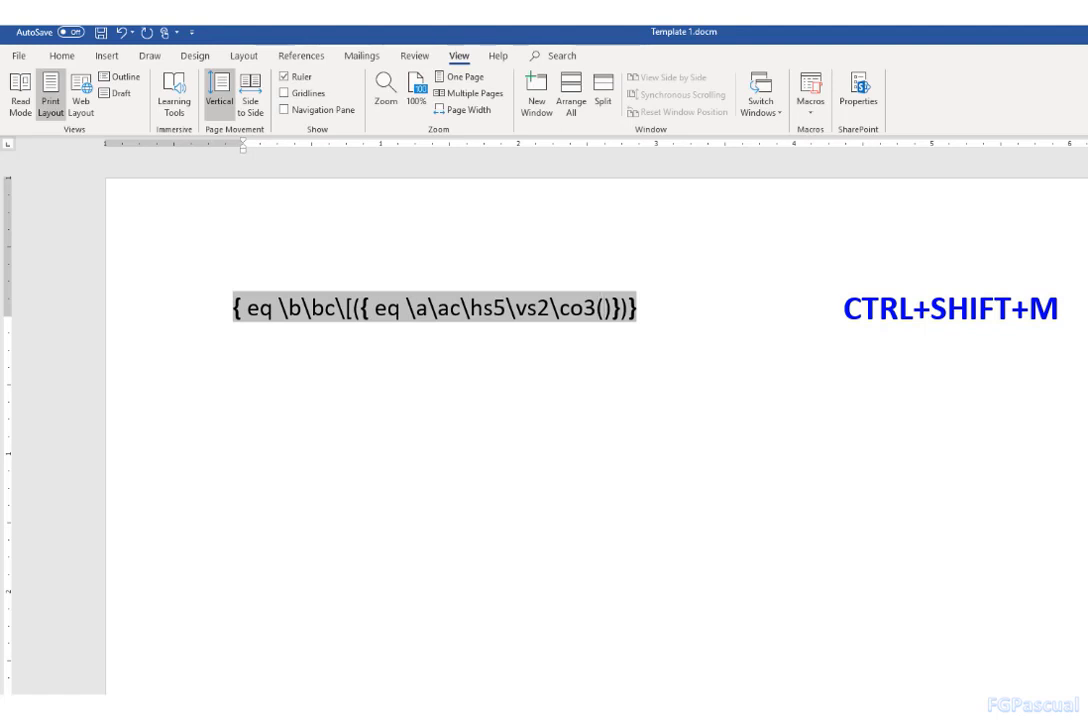
pyautogui.write('a,b,c,d,')
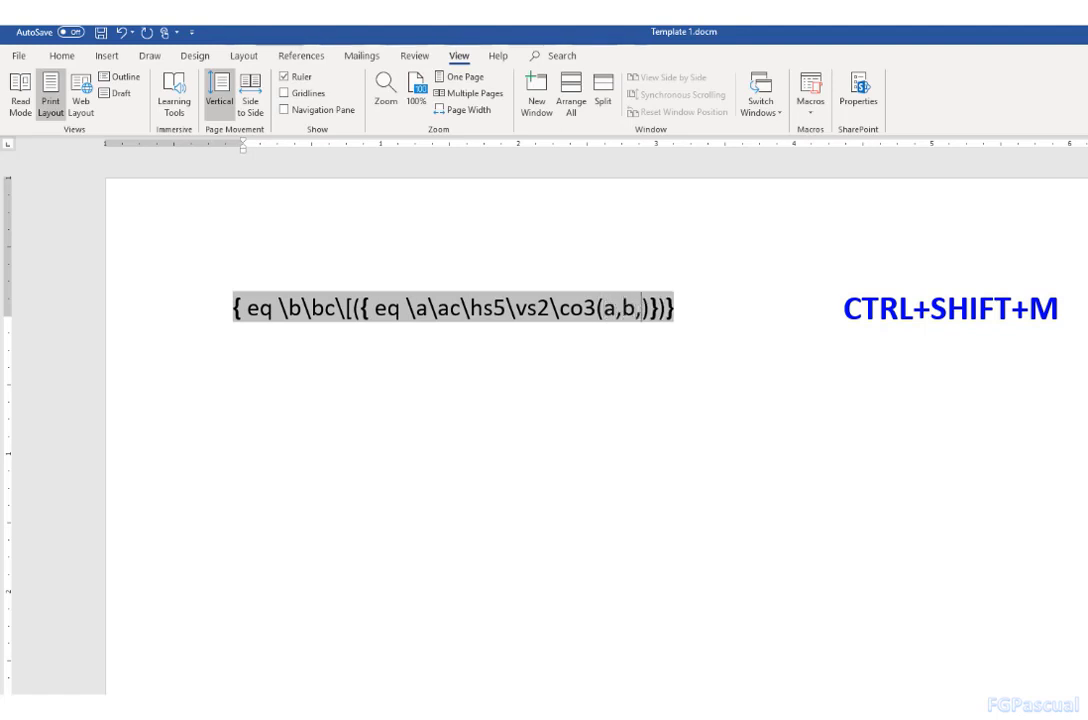
pyautogui.write('e,f')
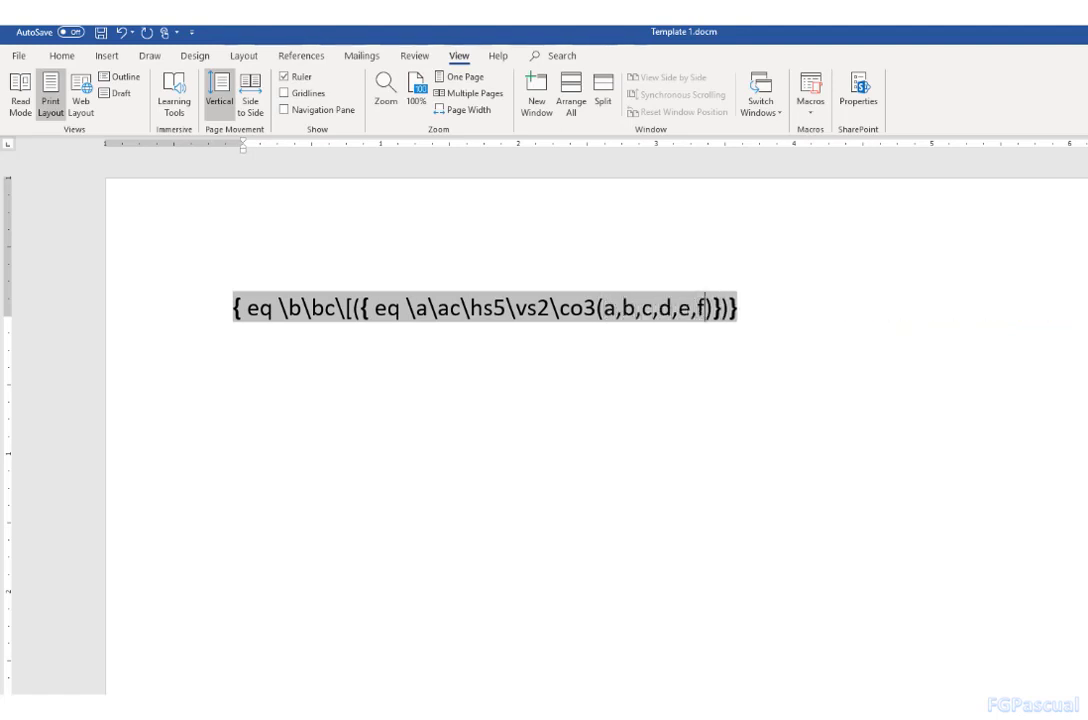
pyautogui.hotkey('shift', 'F9')
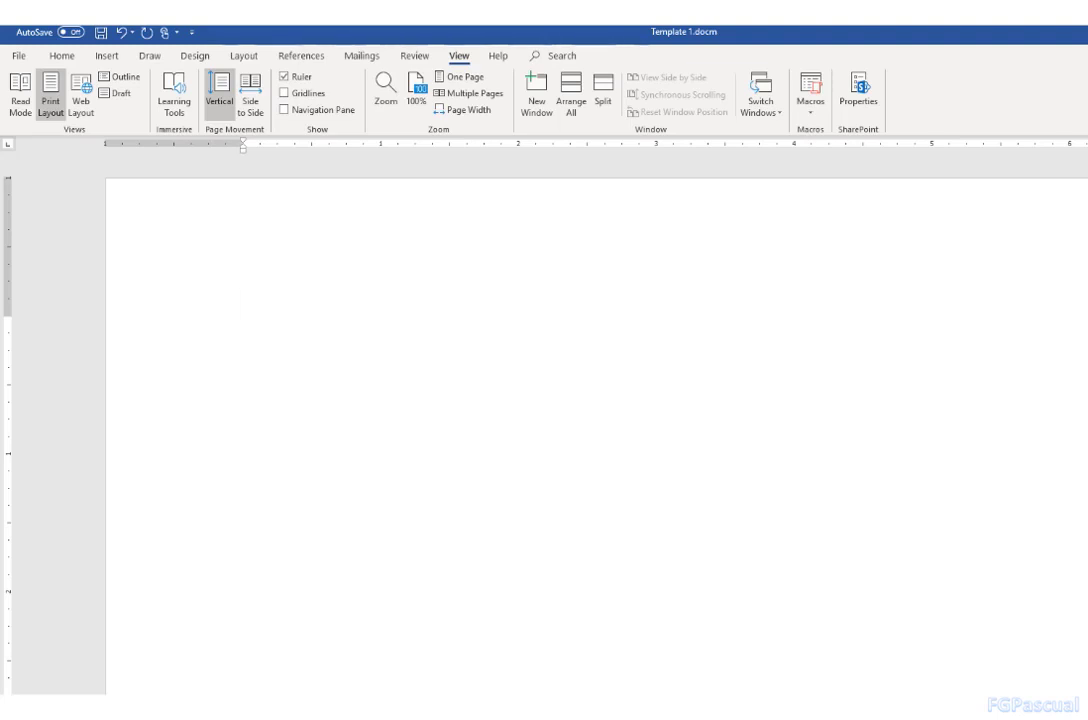